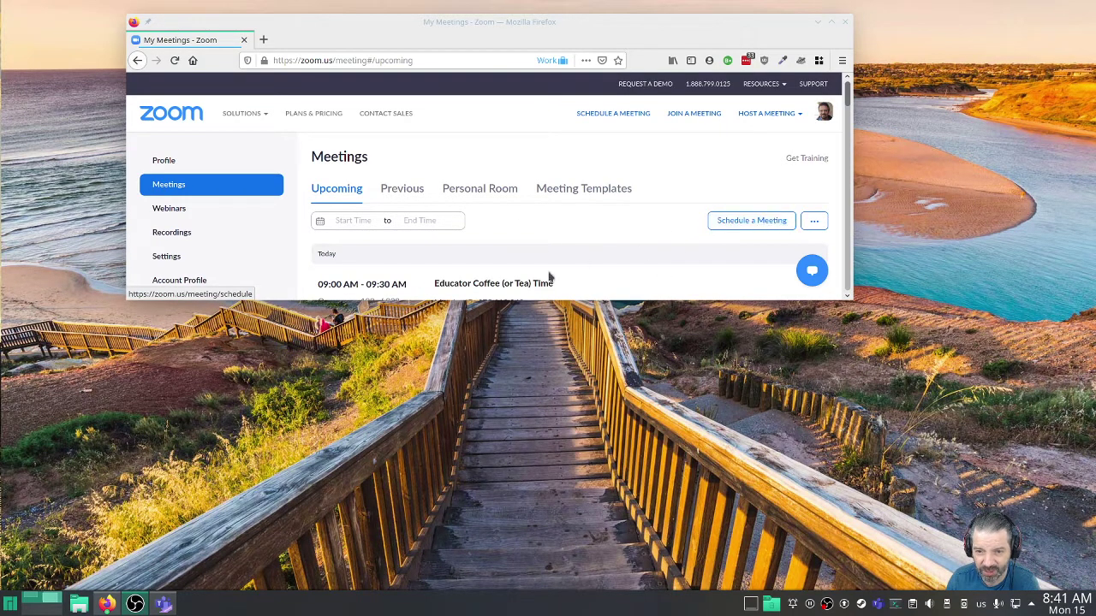
Start a new meeting schedule for 02/15/2021, keeping the 9:00 AM start time.
left_click(725, 224)
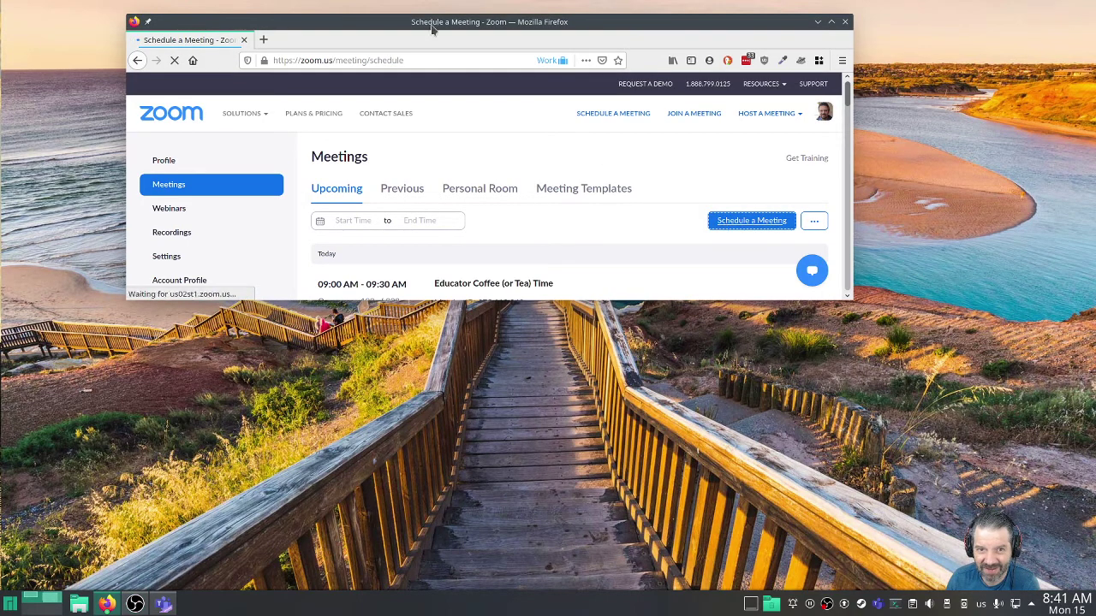
left_click_drag(691, 218, 625, 298)
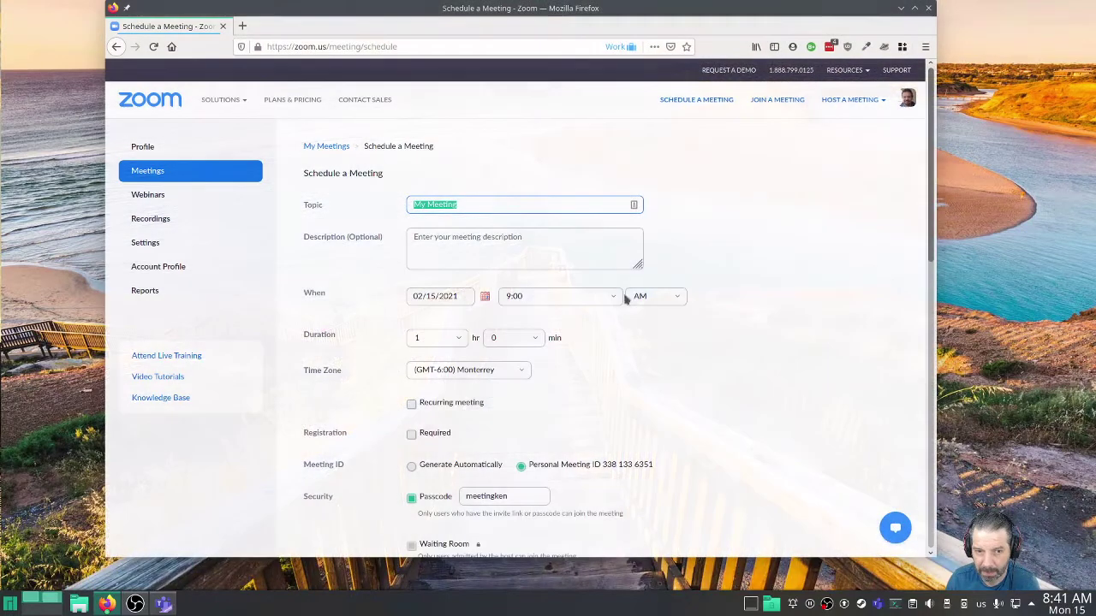
left_click(483, 244)
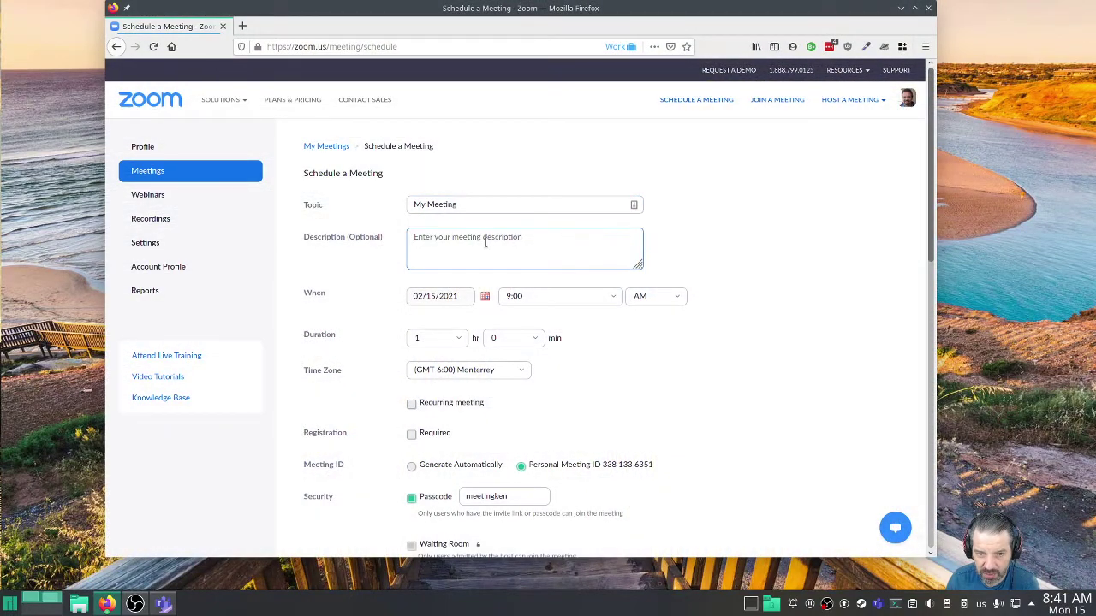
left_click(614, 298)
left_click(613, 298)
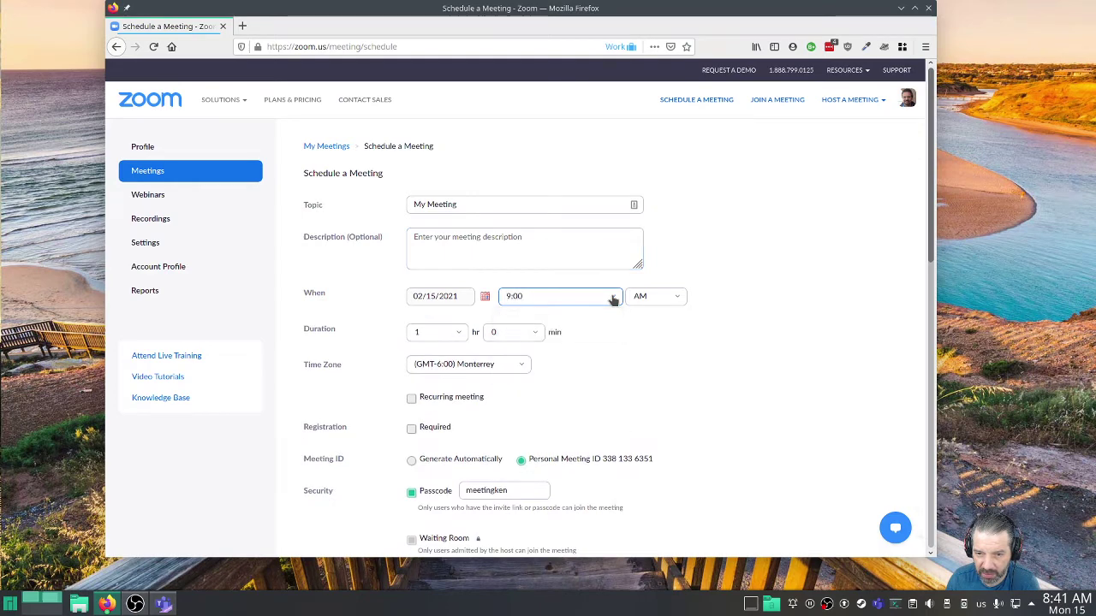
left_click(613, 299)
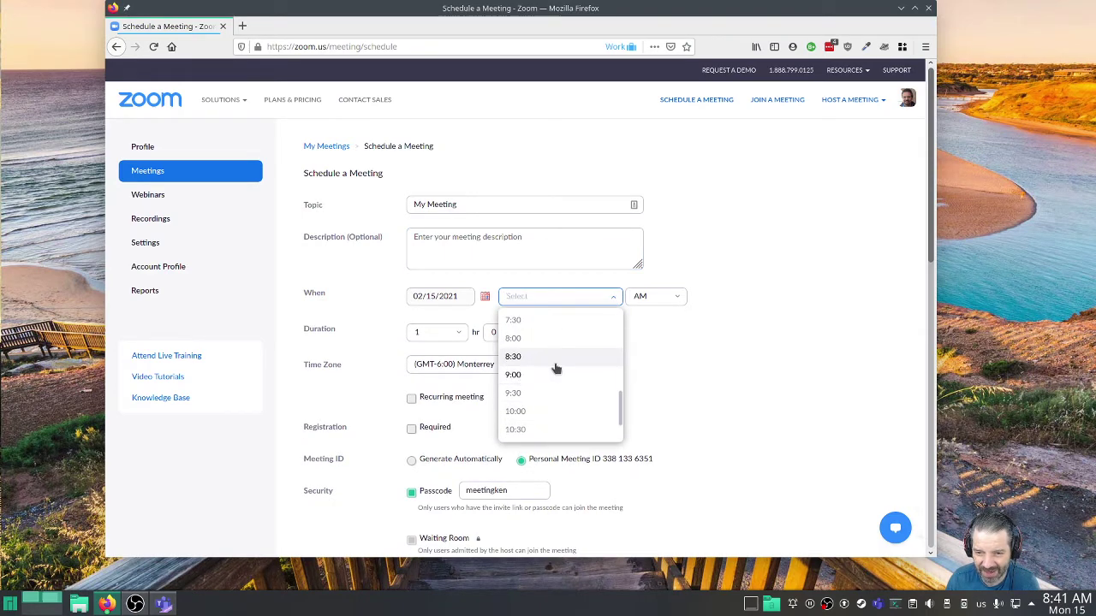
left_click(741, 368)
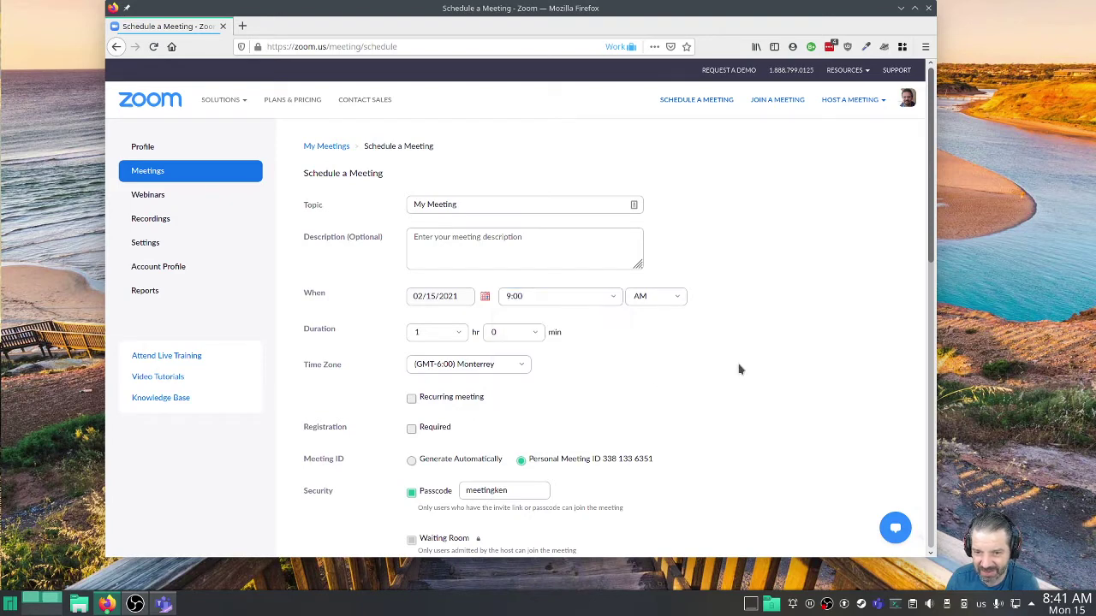
Keep the meeting duration at 1 hr 0 min.
scroll(743, 360, "down", 1)
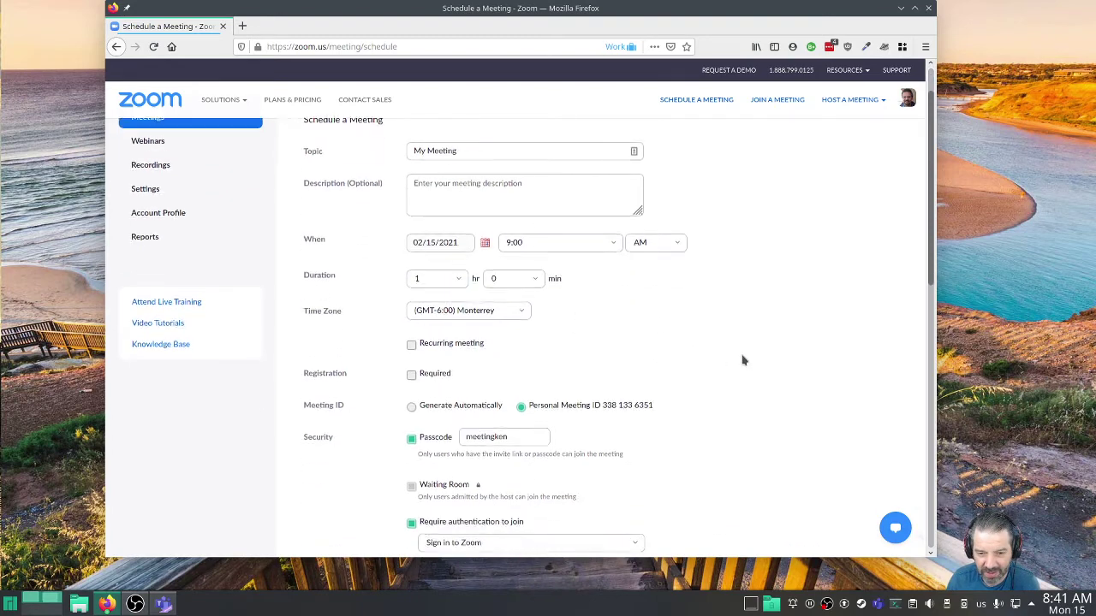
scroll(742, 360, "down", 1)
left_click(444, 269)
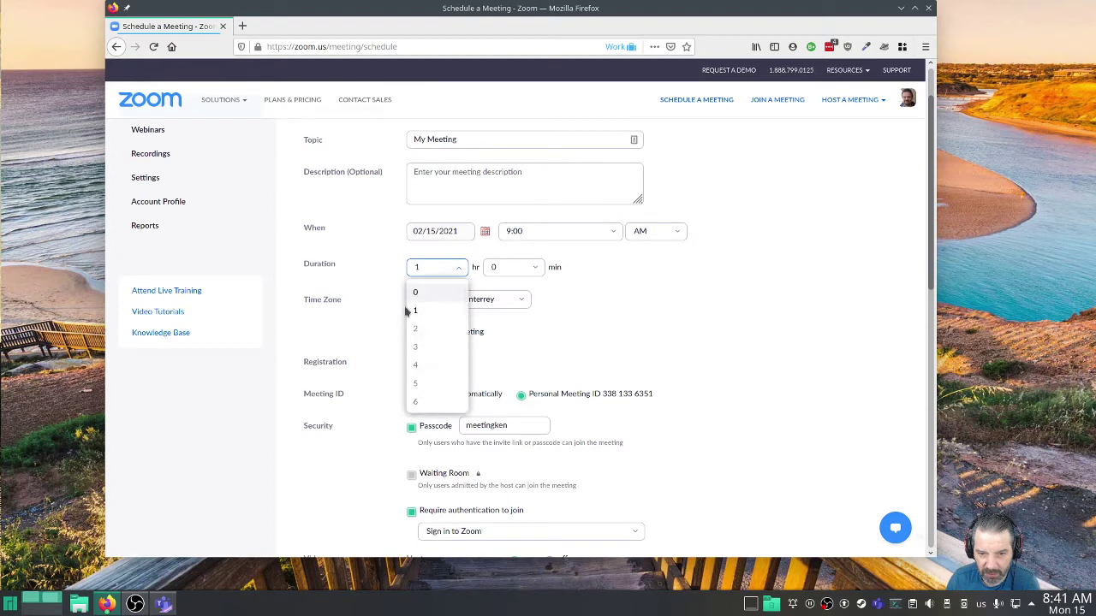
left_click(532, 280)
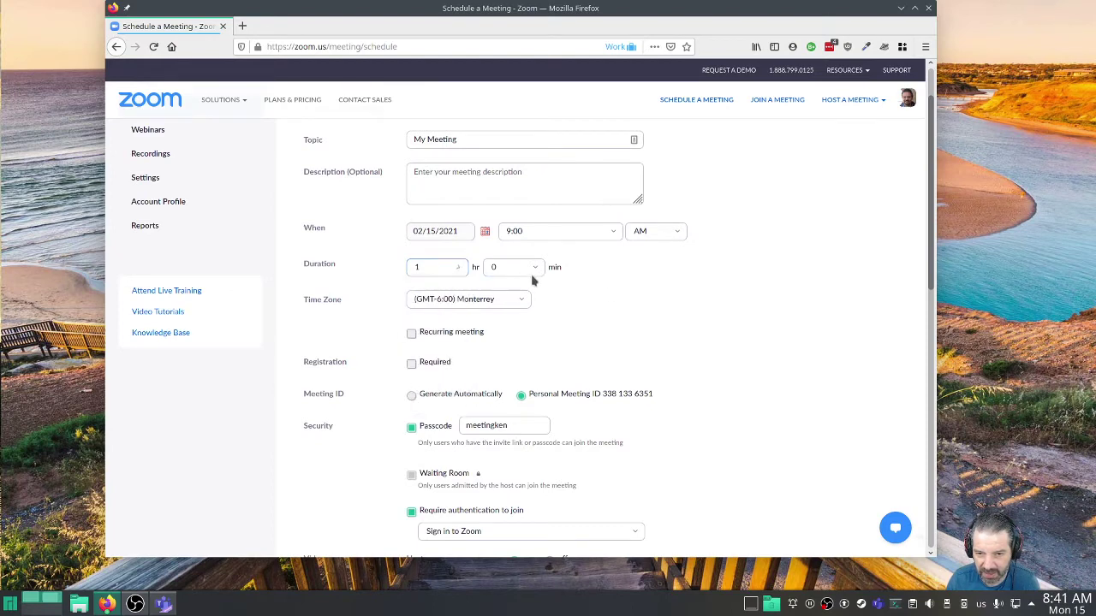
left_click(532, 274)
left_click(610, 310)
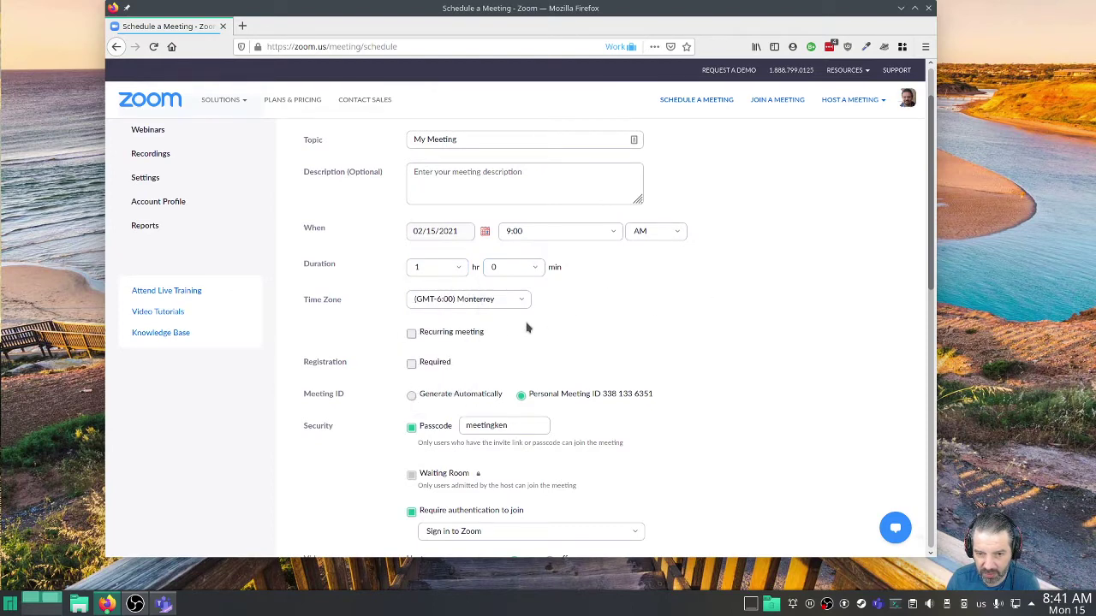
Make the meeting recur weekly on Mondays until 03/29/2021, giving 7 occurrences.
left_click(450, 335)
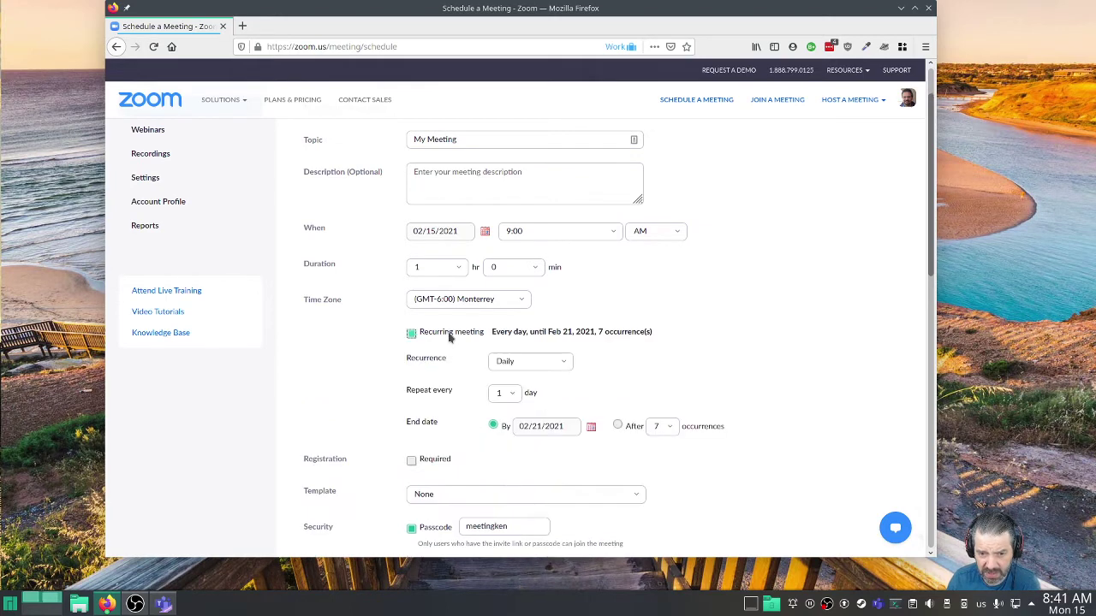
left_click(510, 395)
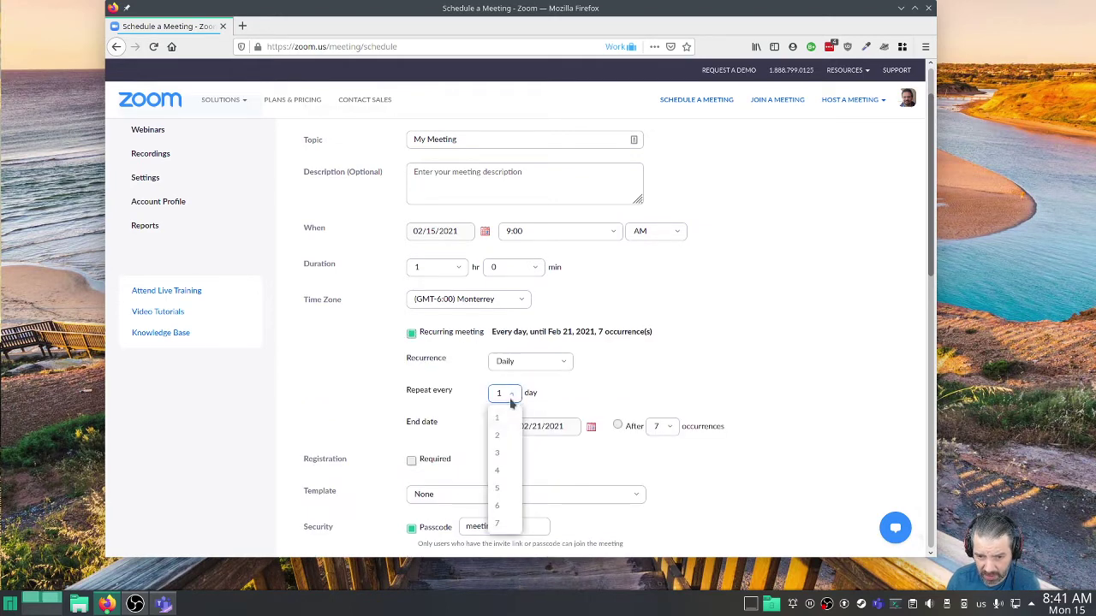
left_click(539, 361)
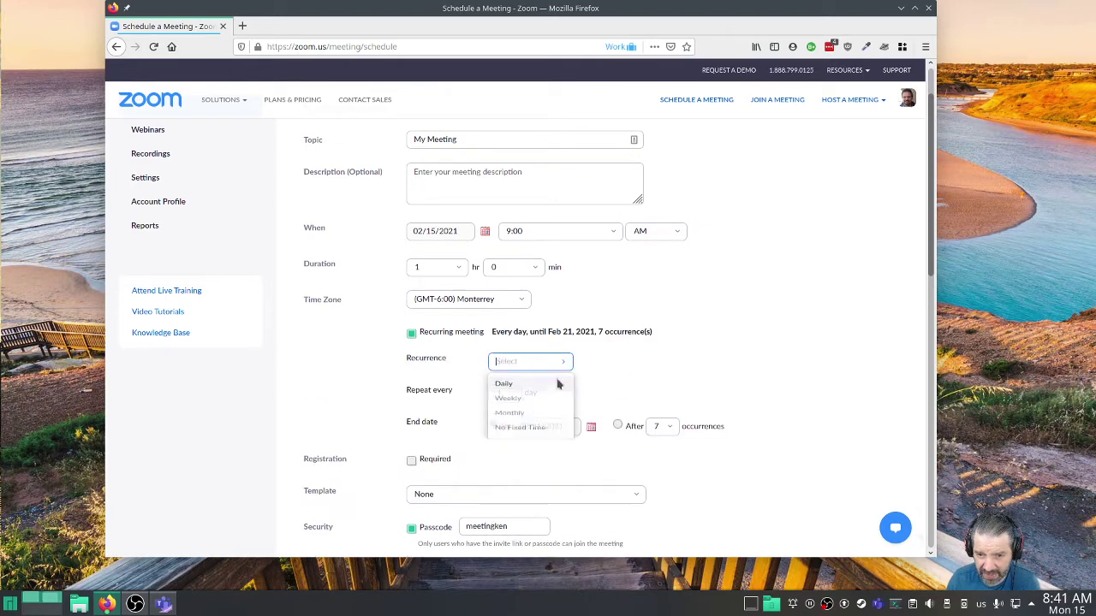
left_click(538, 406)
scroll(690, 364, "down", 2)
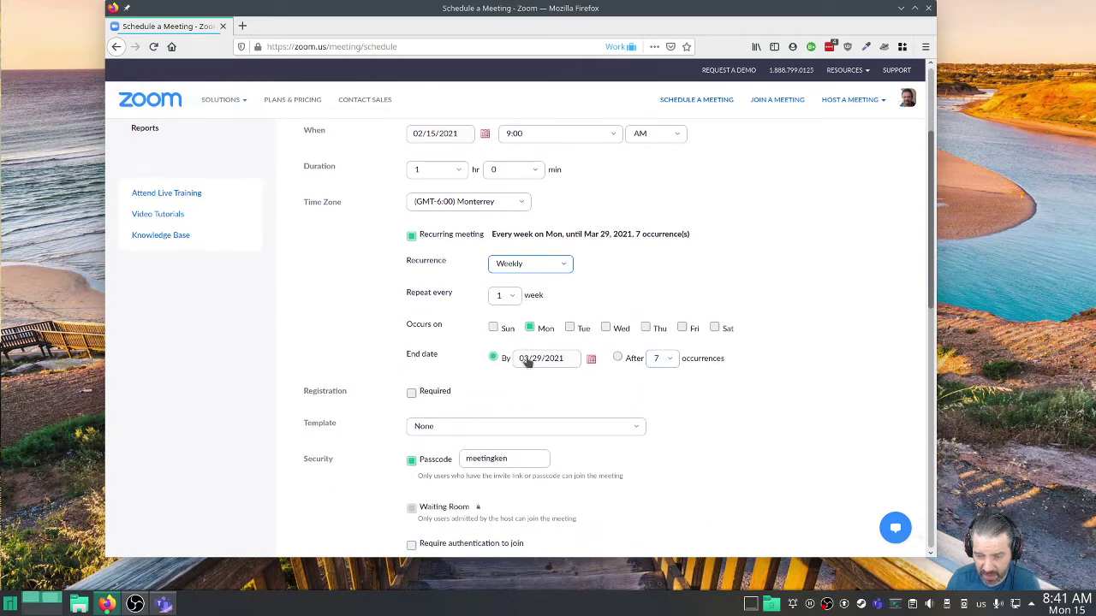
scroll(739, 353, "down", 2)
scroll(818, 332, "down", 1)
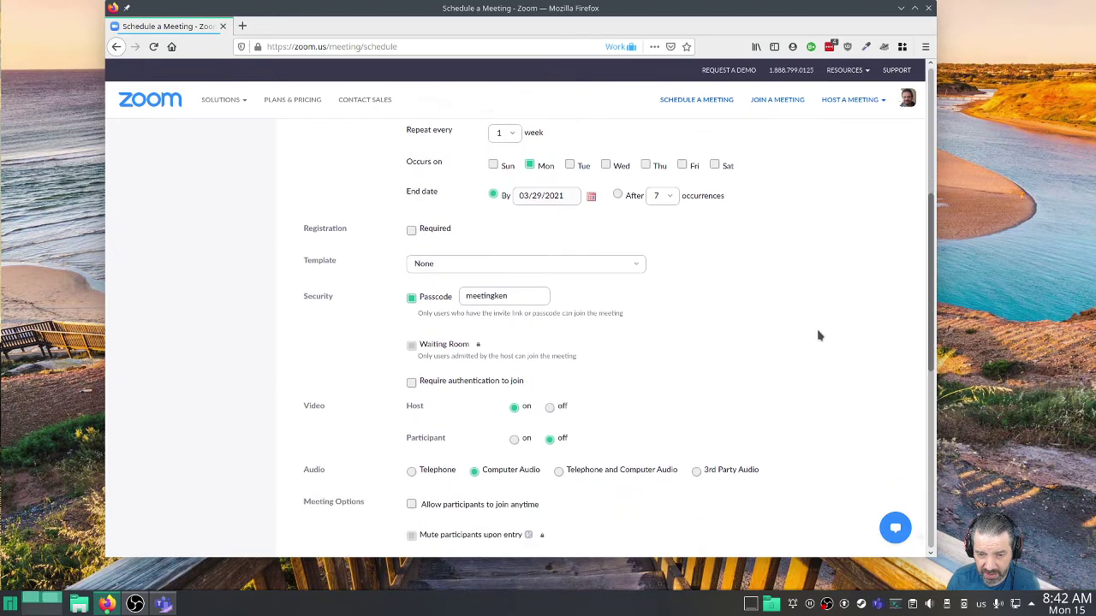
scroll(750, 331, "down", 1)
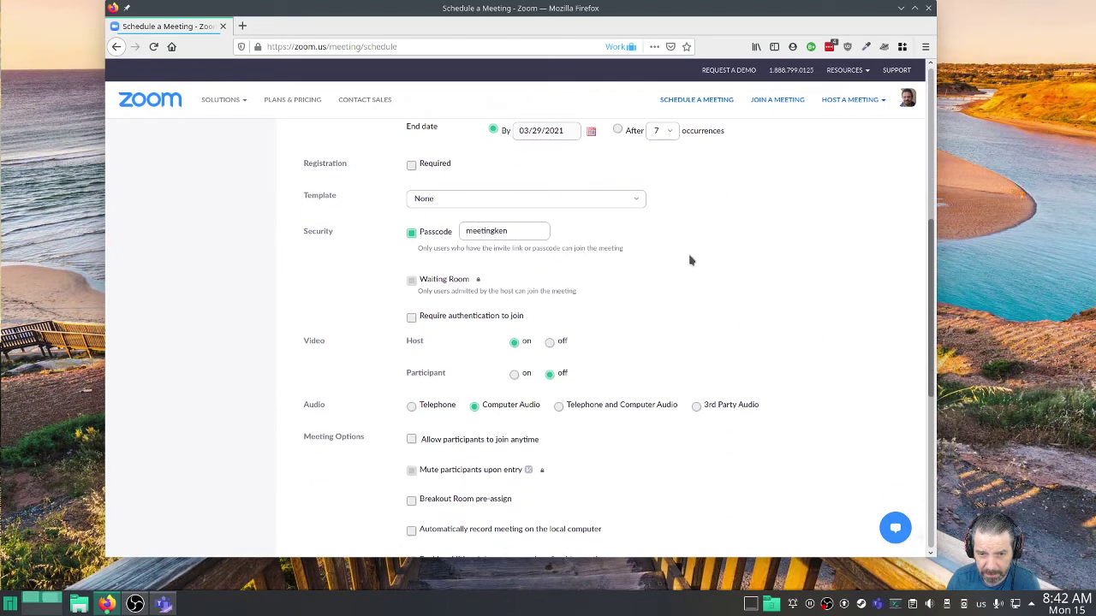
left_click(518, 228)
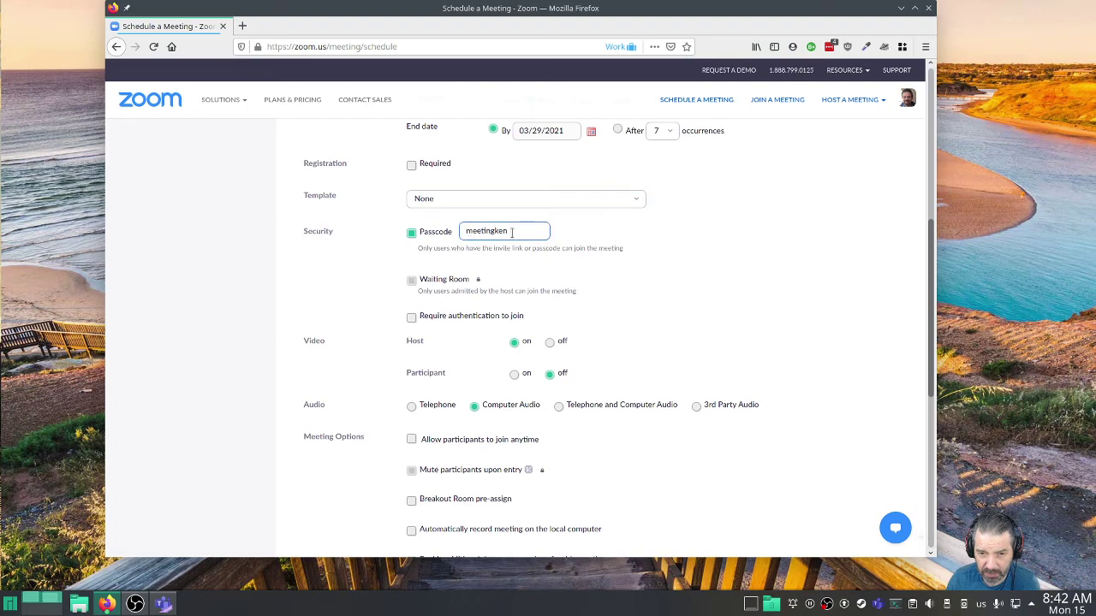
scroll(670, 230, "down", 1)
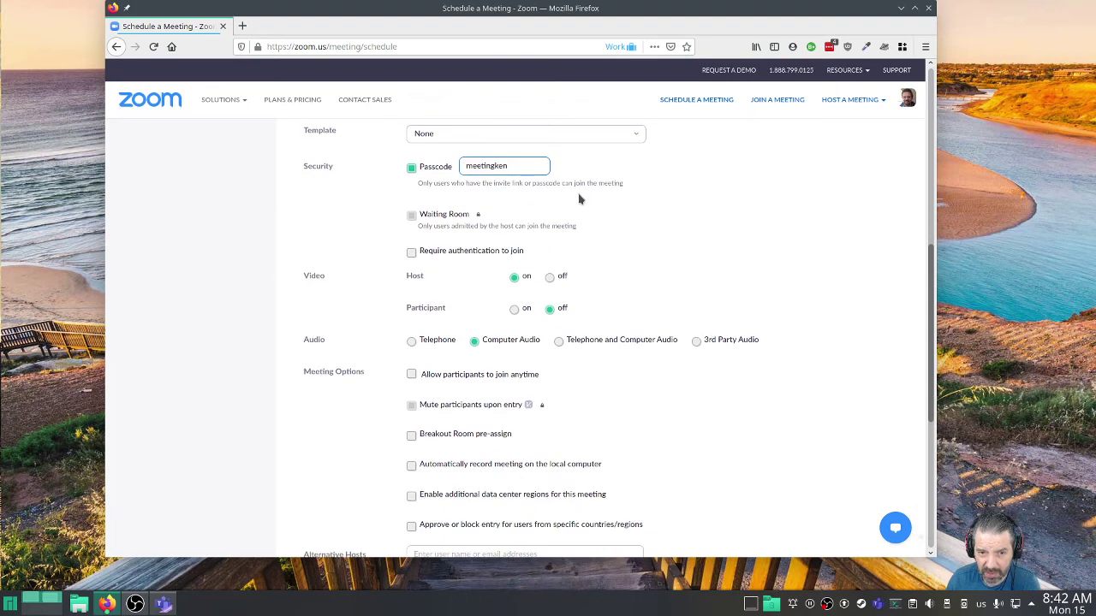
scroll(578, 199, "down", 1)
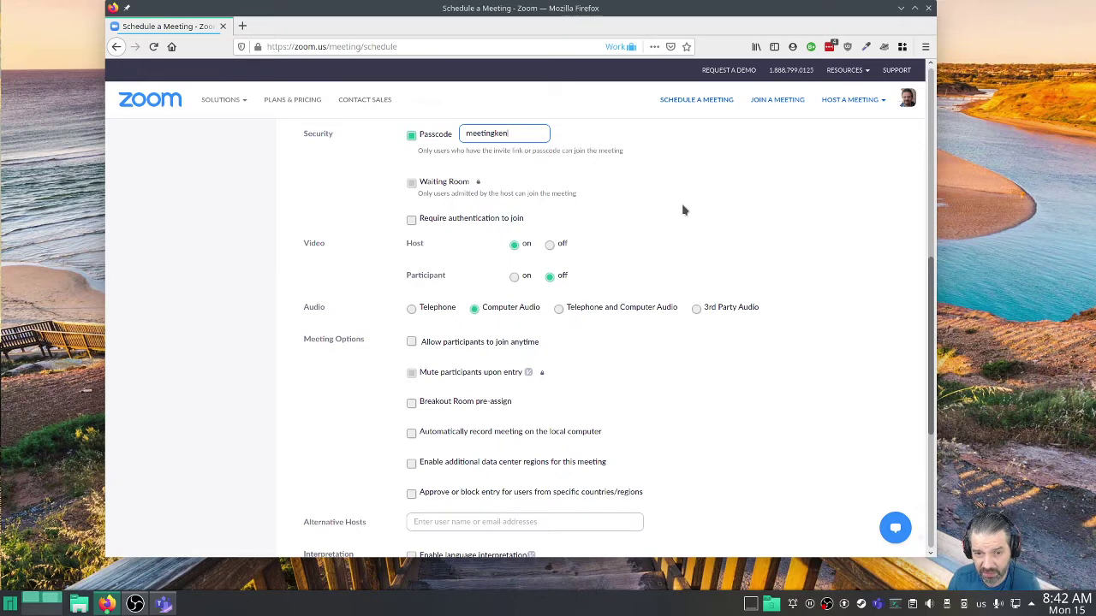
scroll(668, 207, "down", 1)
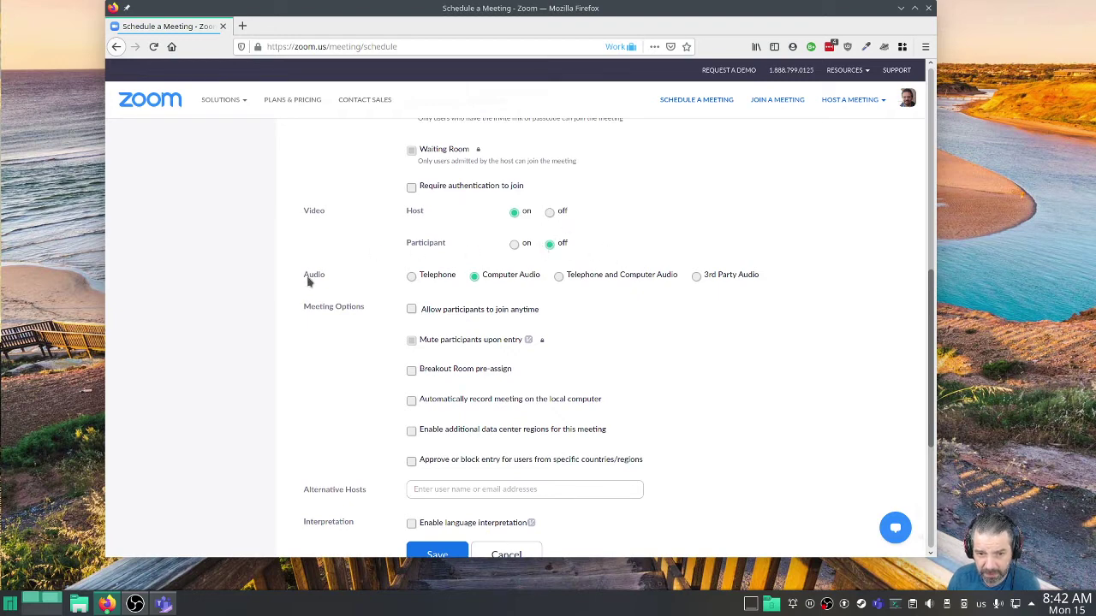
scroll(685, 321, "down", 1)
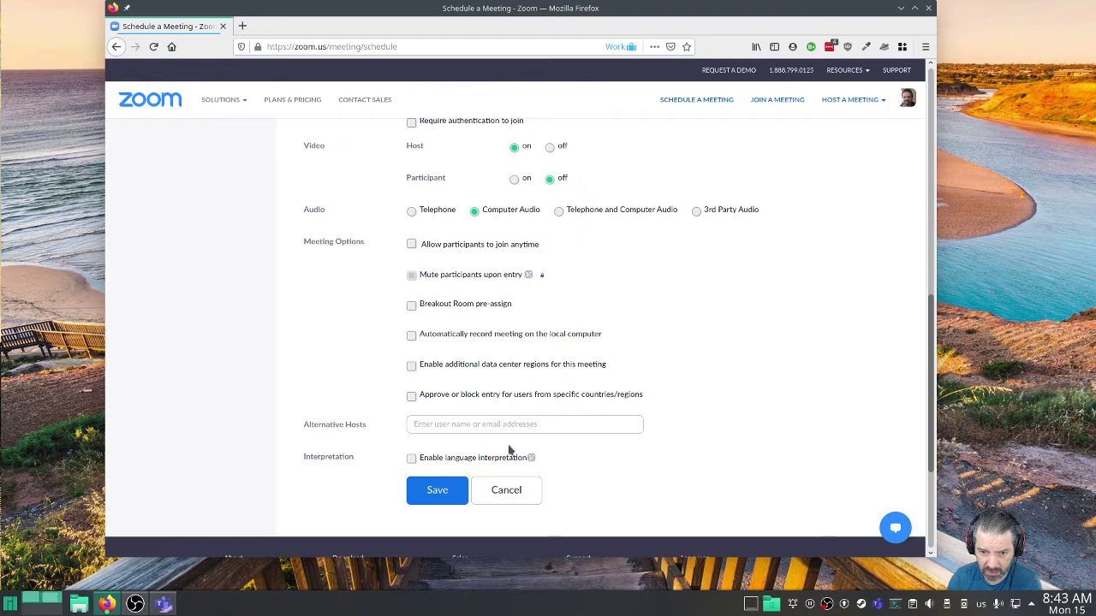
Enter the alternative host's e-mail address in the Alternative Hosts field.
left_click(466, 424)
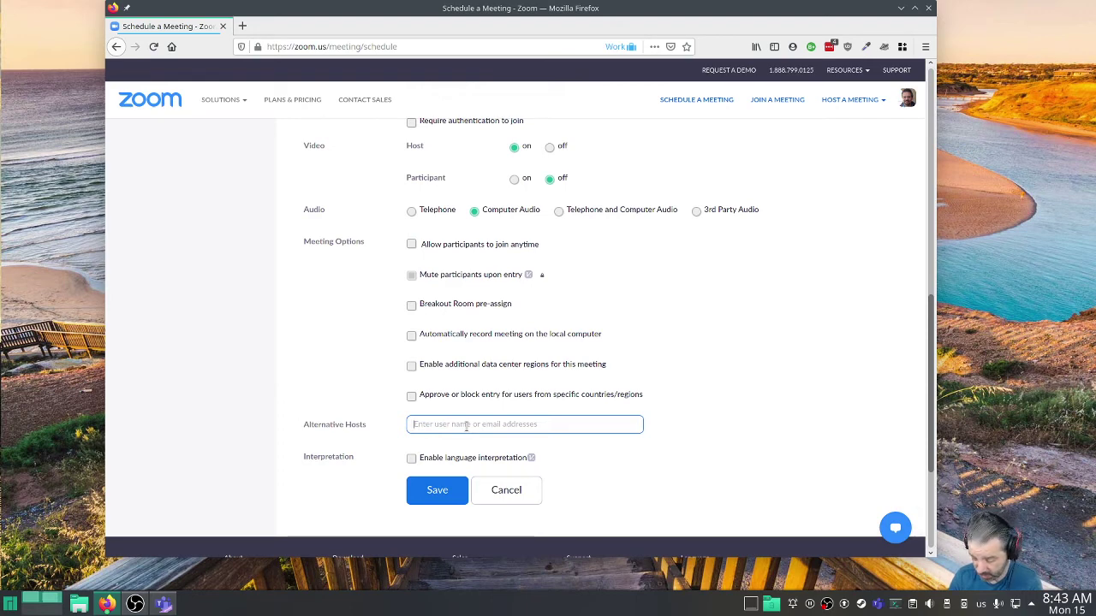
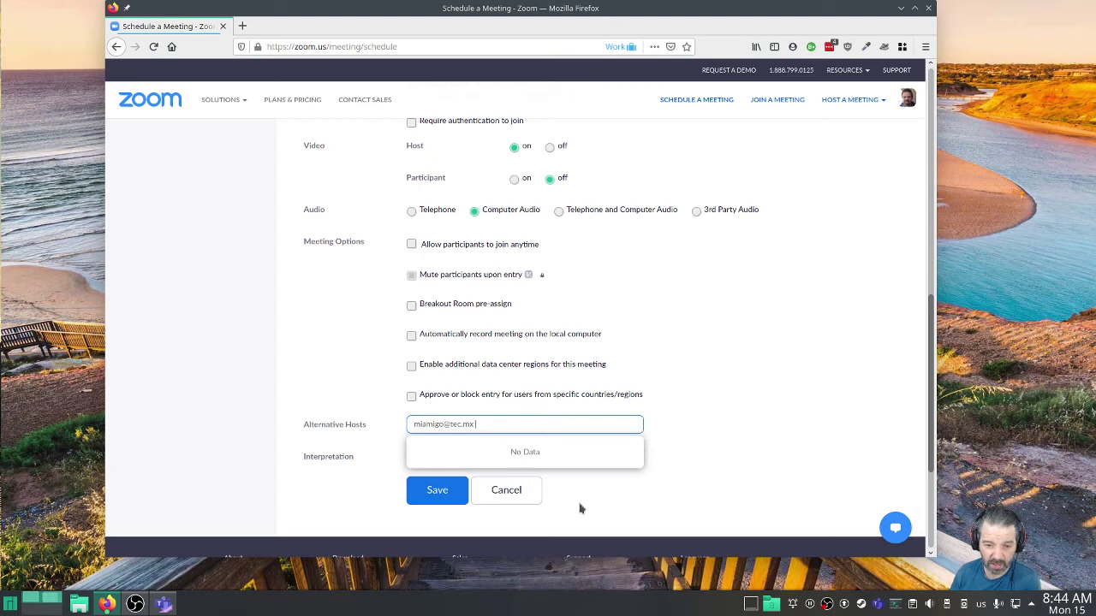
Discard the unmatched address, leaving the Alternative Hosts field empty.
left_click(743, 485)
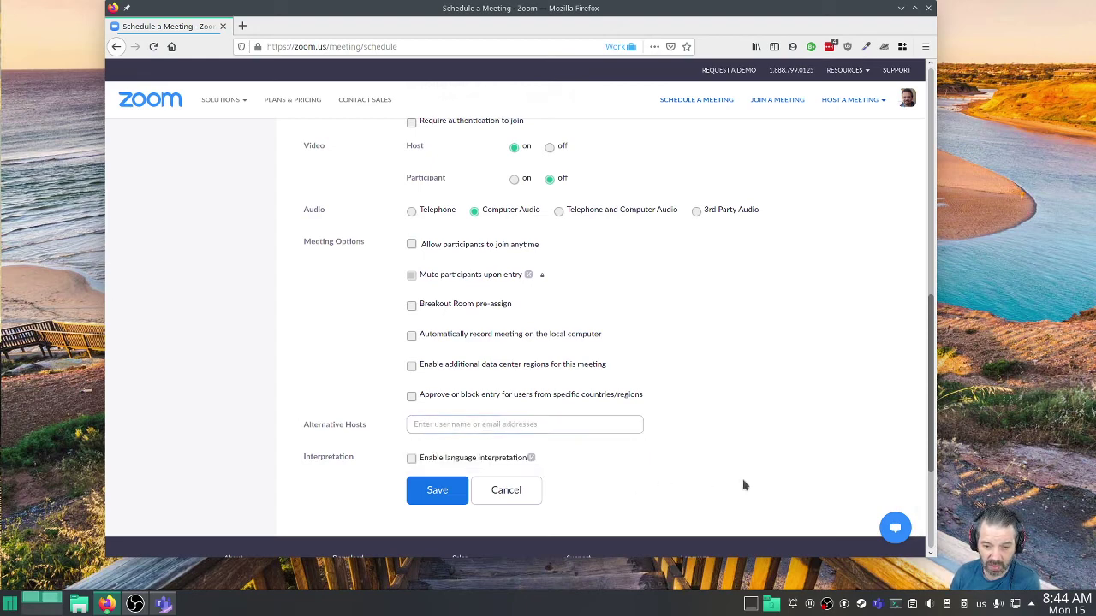
left_click(589, 430)
left_click(590, 450)
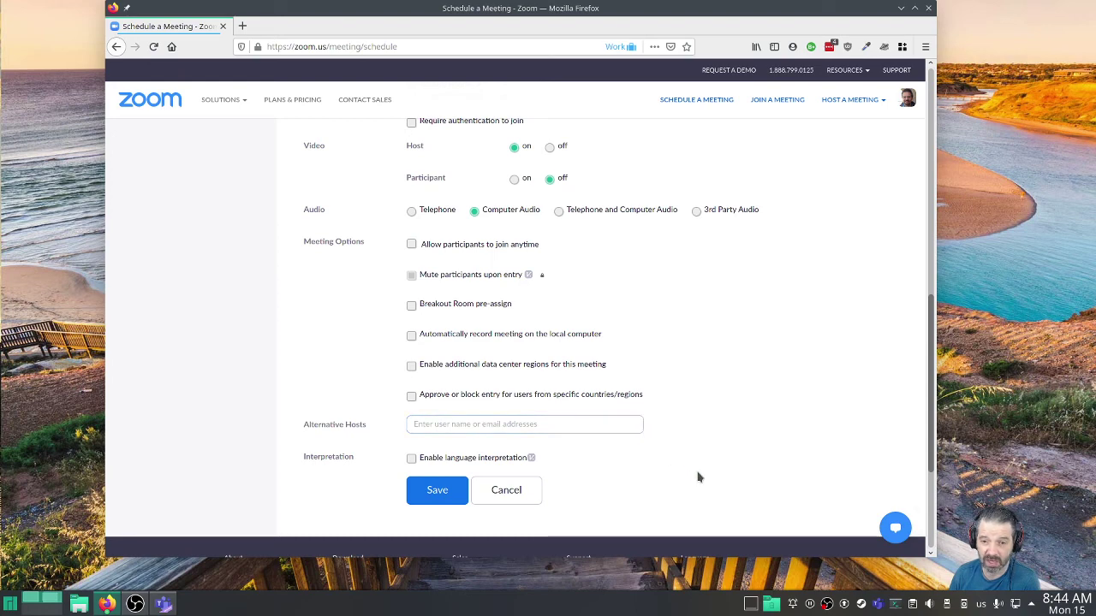
left_click(551, 417)
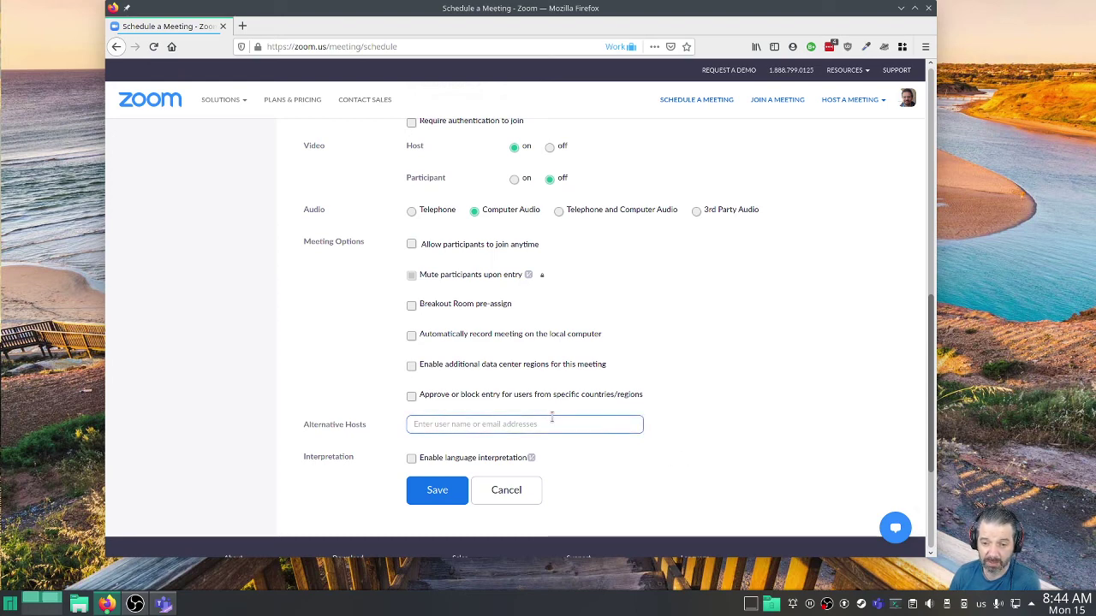